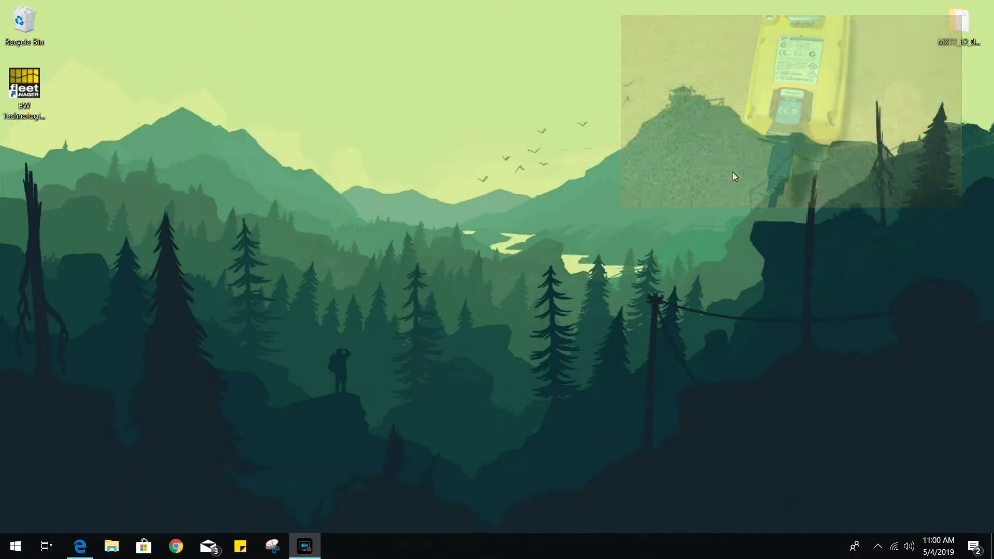
- Launch Fleet Manager II maximized and log in as administrator with the admin password
click(24, 77)
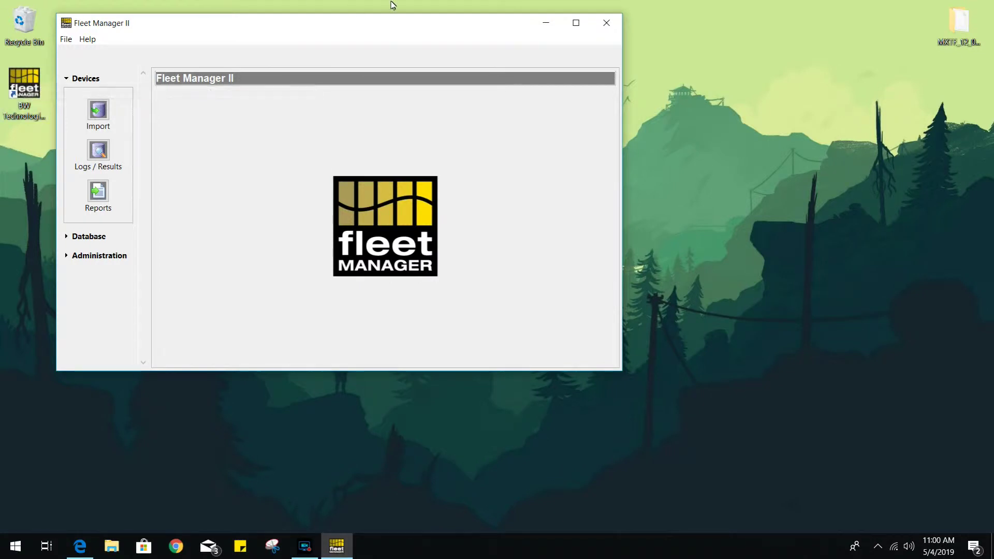
click(575, 23)
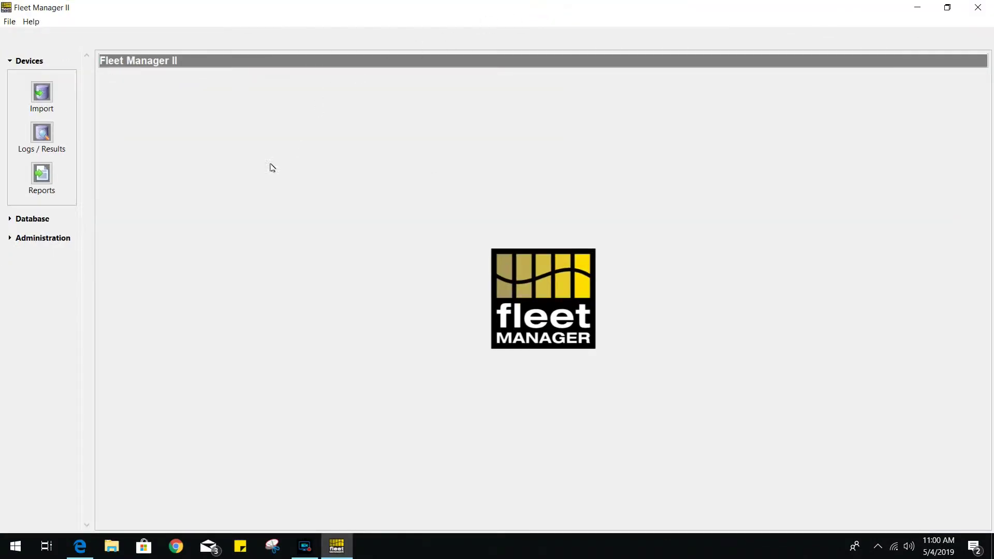
click(49, 238)
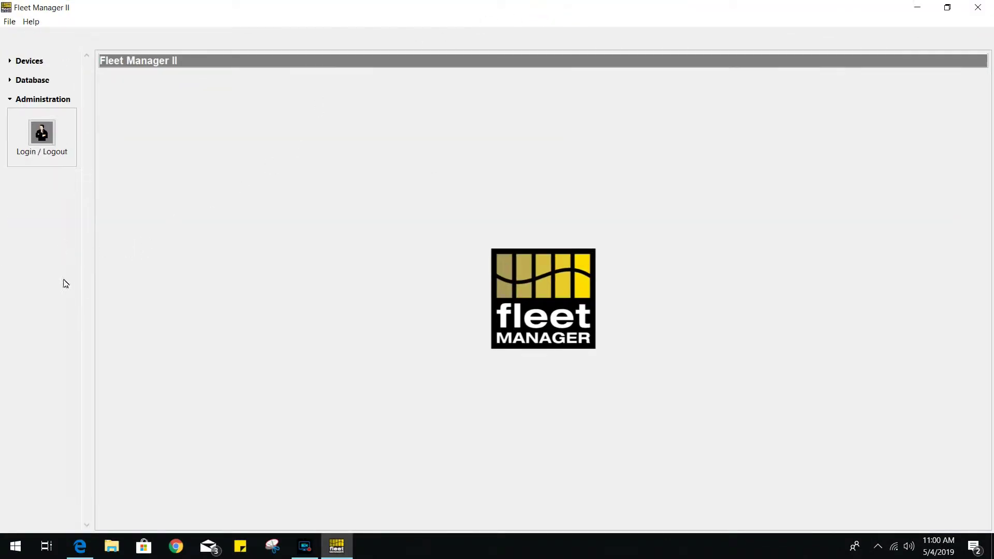
click(43, 133)
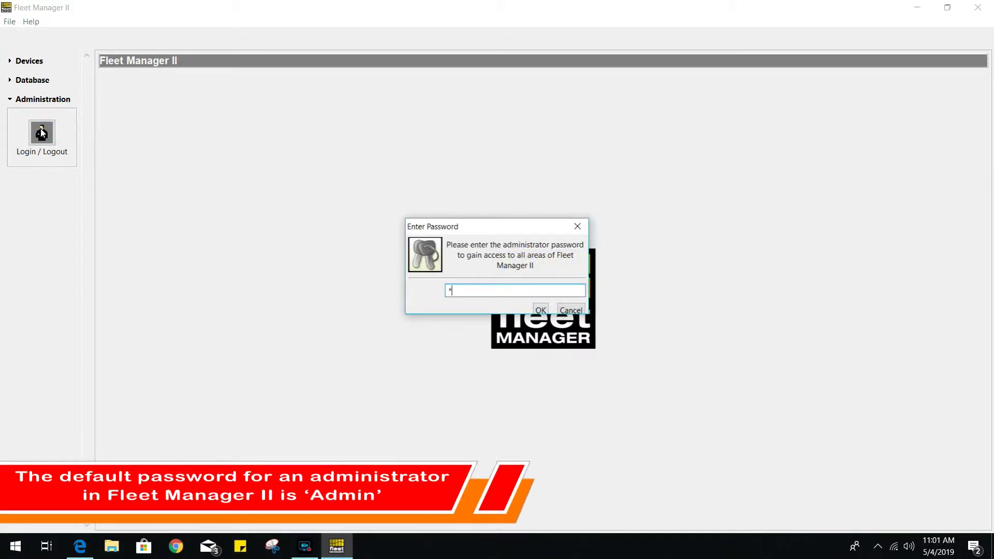
text(Admin)
key(Return)
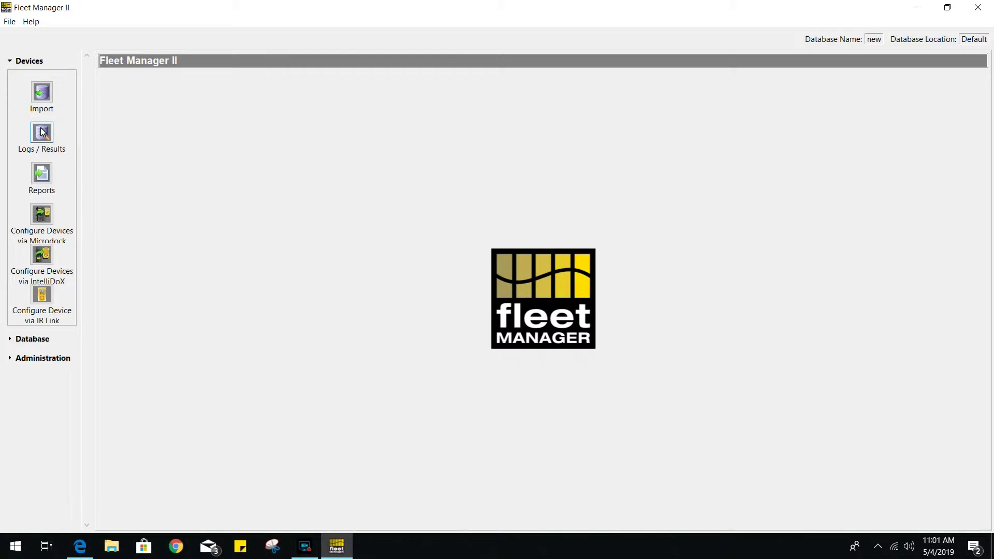
- Import the events from the connected GasAlertMax XT and acknowledge the upload and summary
click(44, 94)
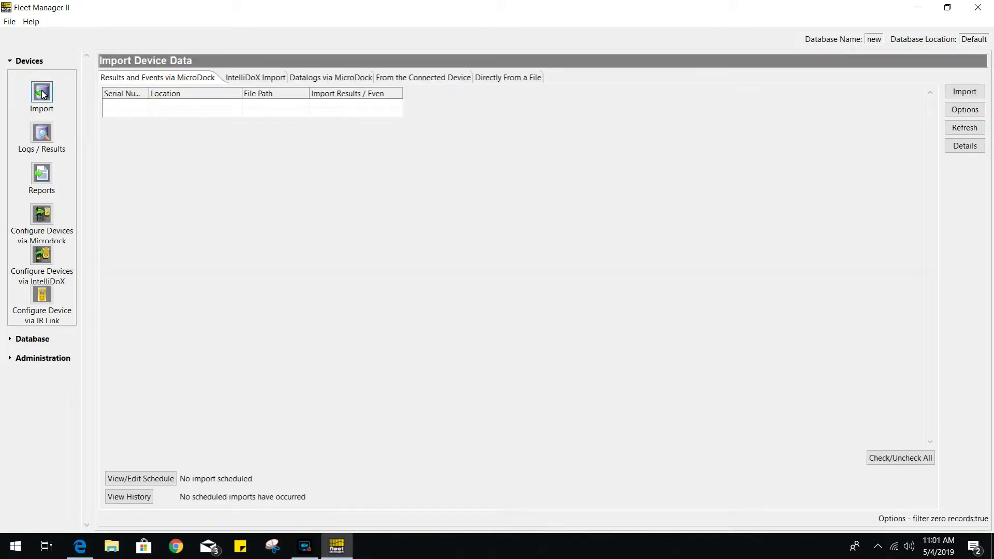
click(441, 79)
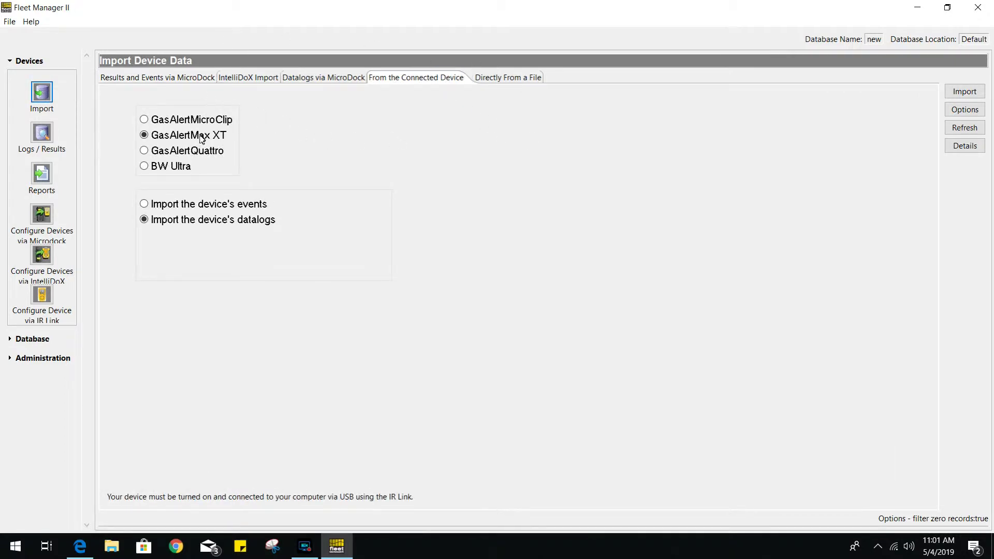
click(182, 207)
click(973, 92)
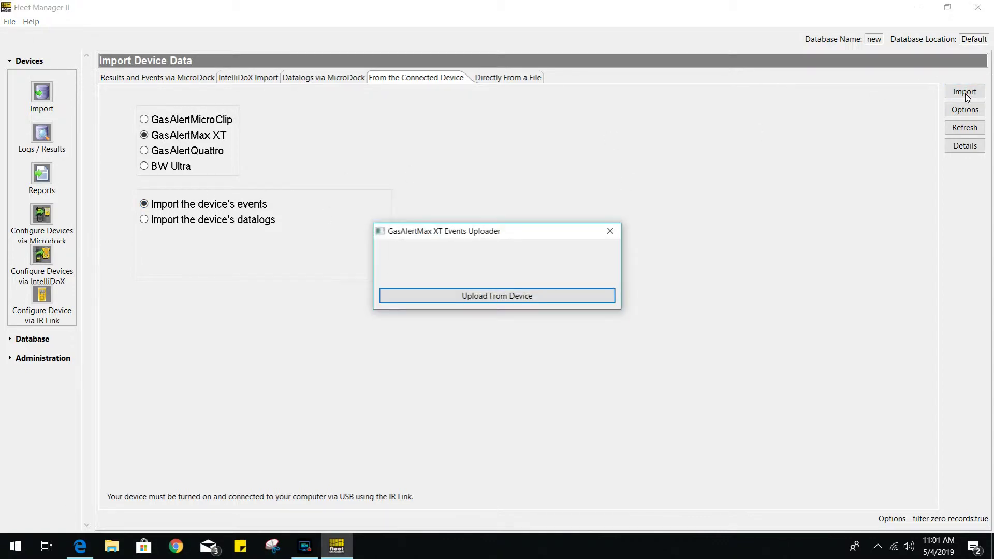
click(544, 294)
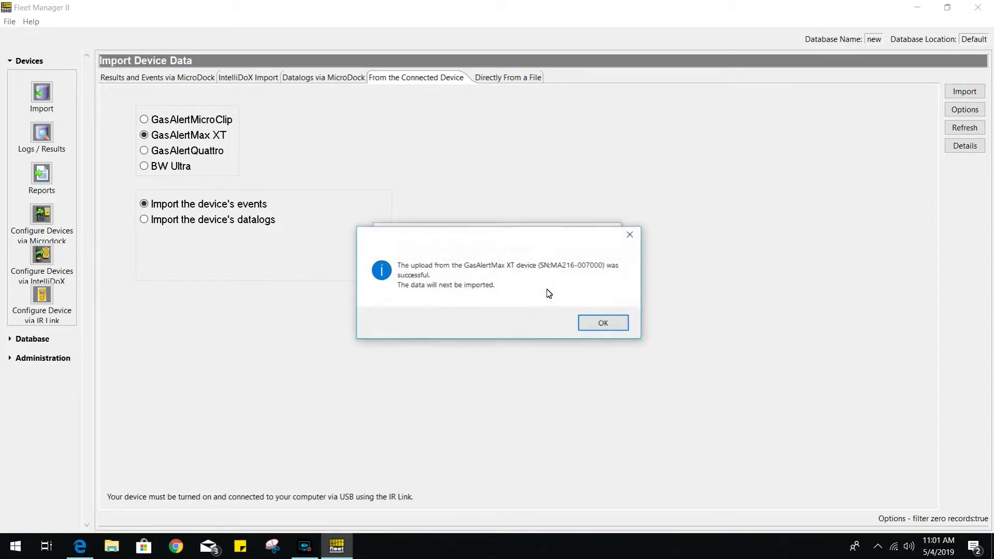
click(611, 324)
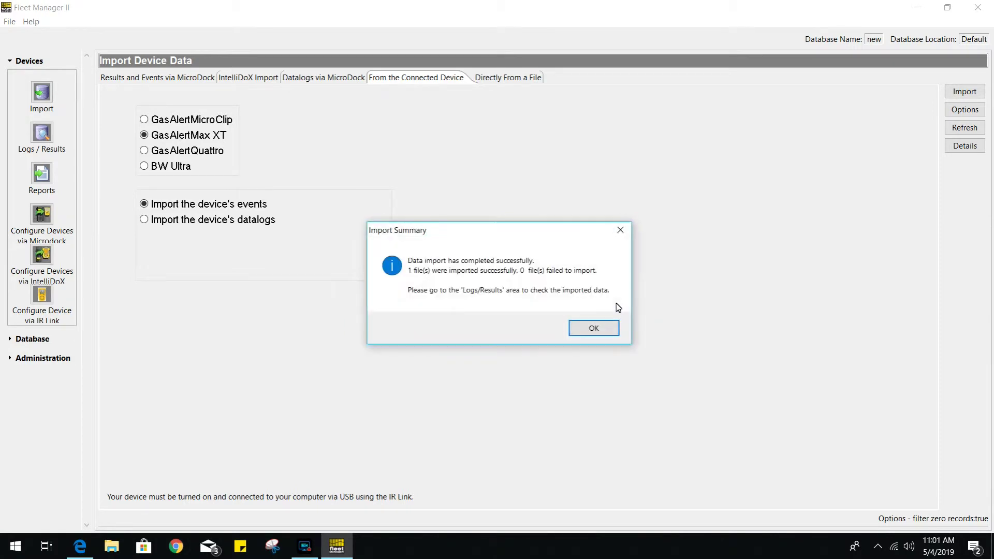
click(597, 326)
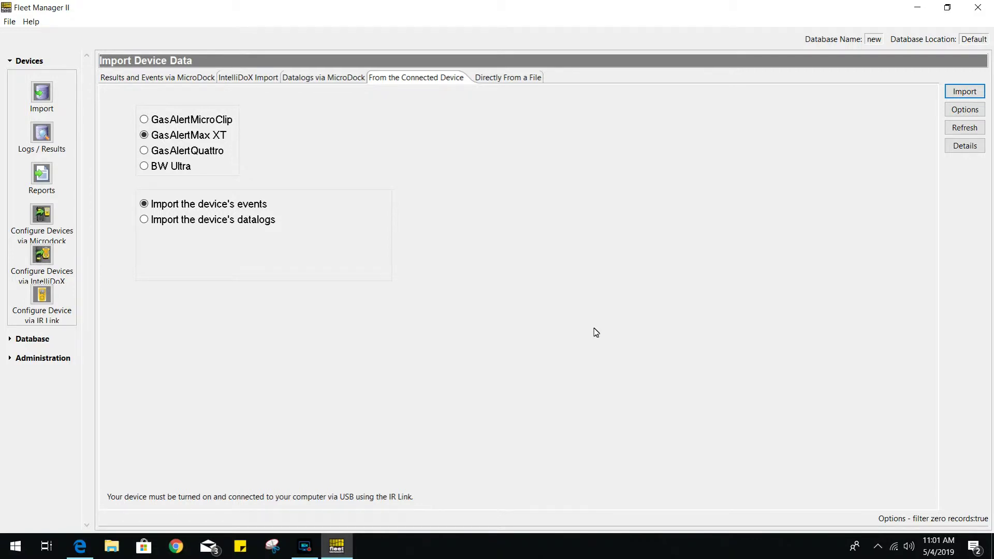
- Import the GasAlertMax XT datalogs from the device as well, acknowledging both messages
click(179, 220)
click(965, 91)
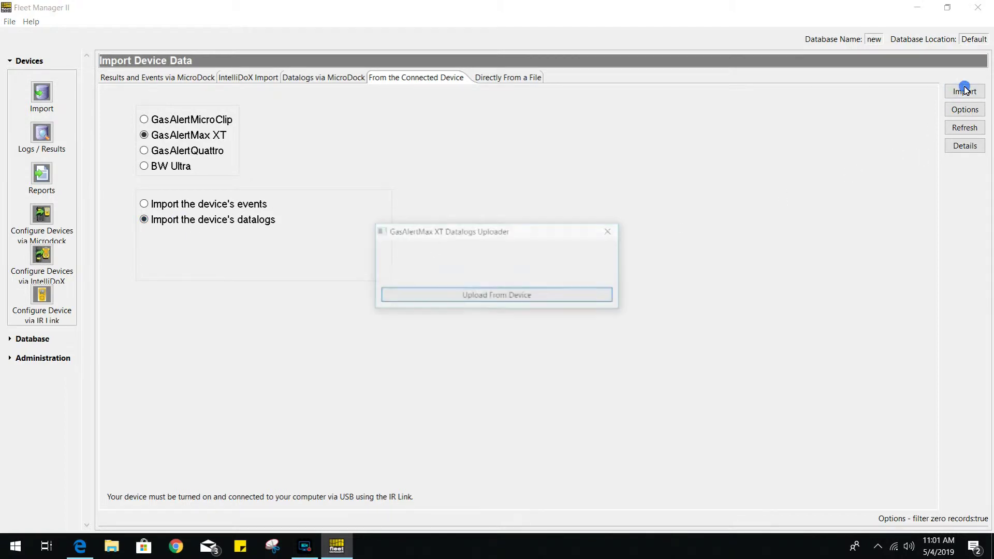
click(545, 293)
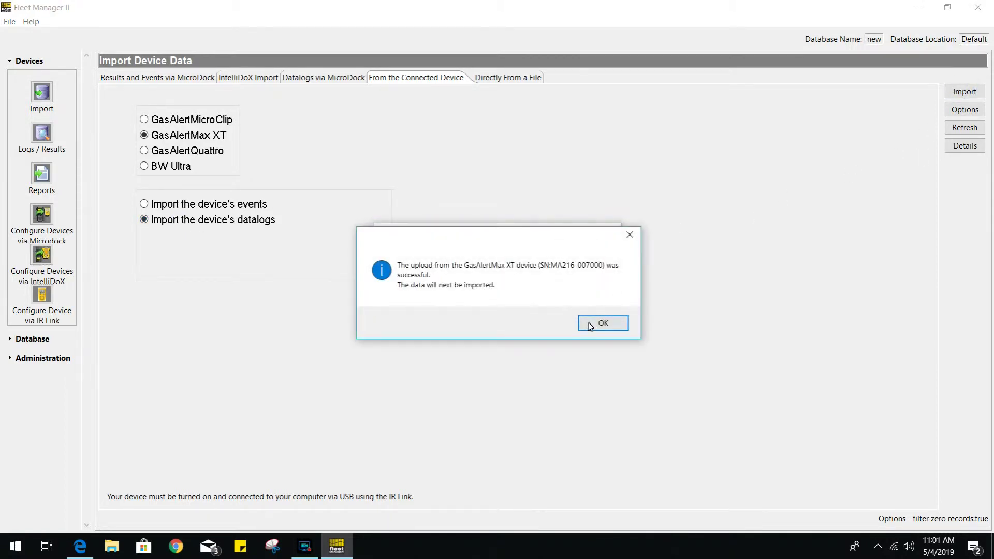
click(590, 324)
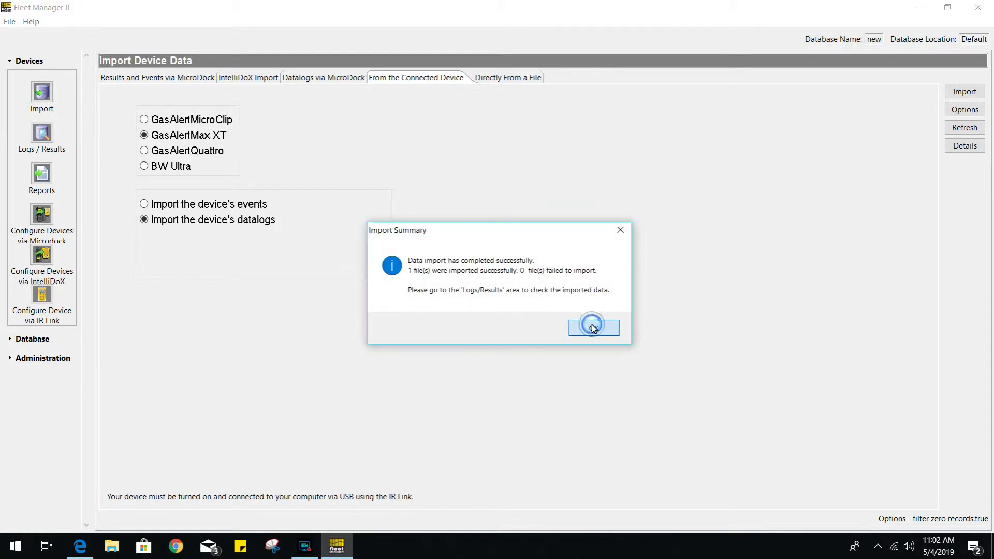
click(593, 328)
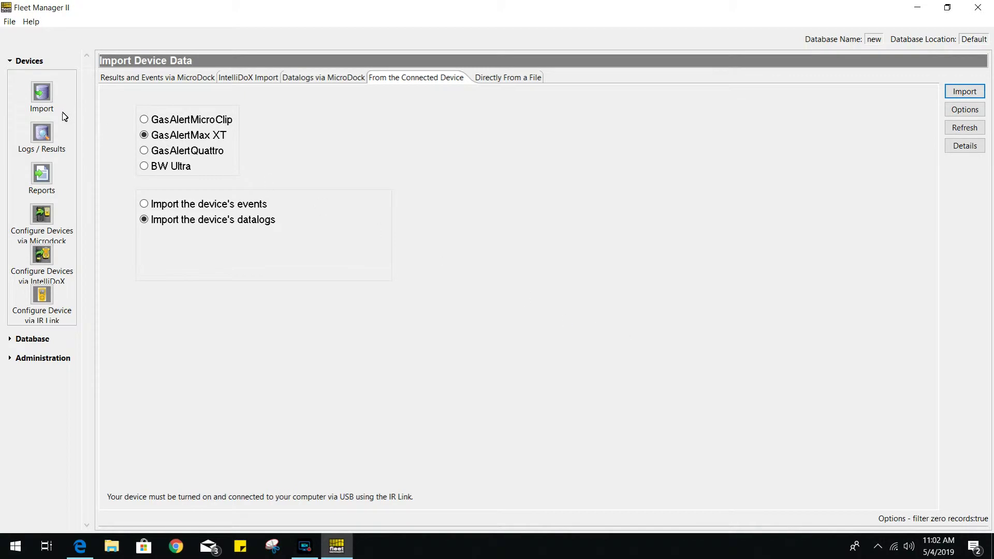
click(58, 135)
click(127, 107)
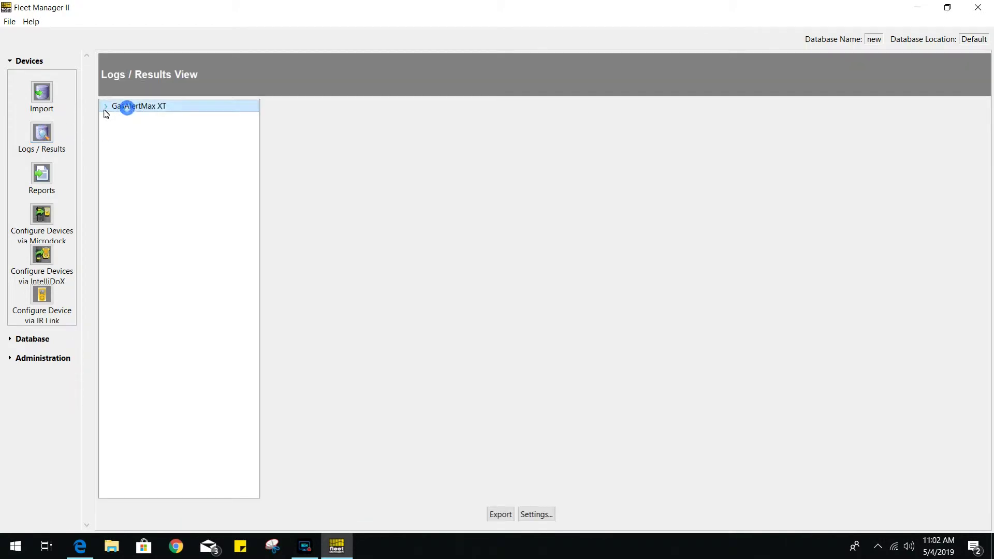
click(106, 108)
click(140, 118)
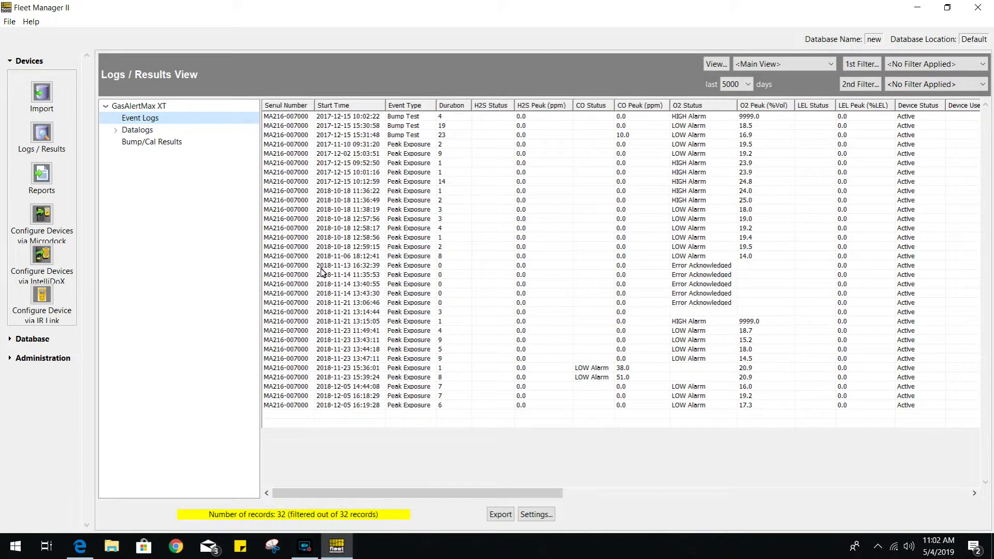
click(321, 283)
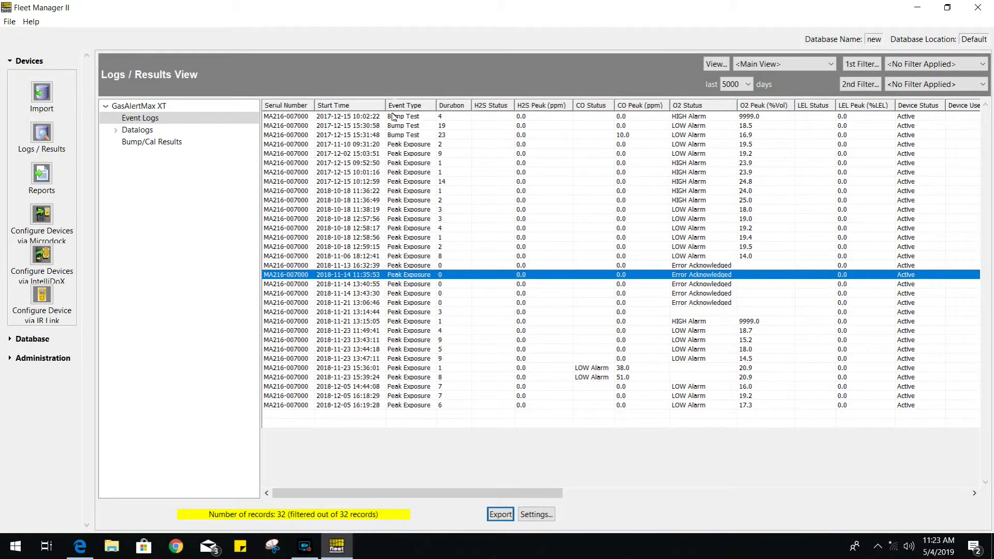
click(440, 209)
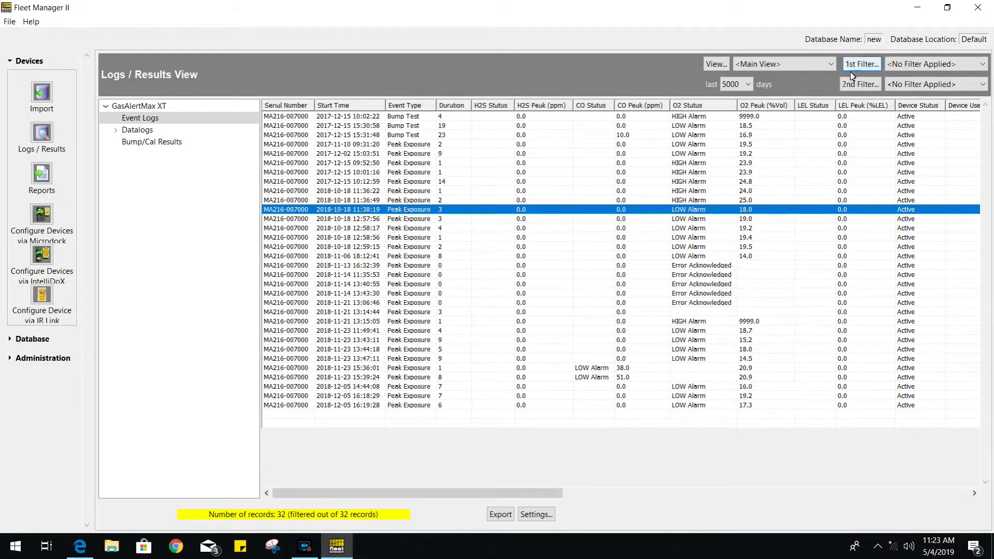
click(500, 514)
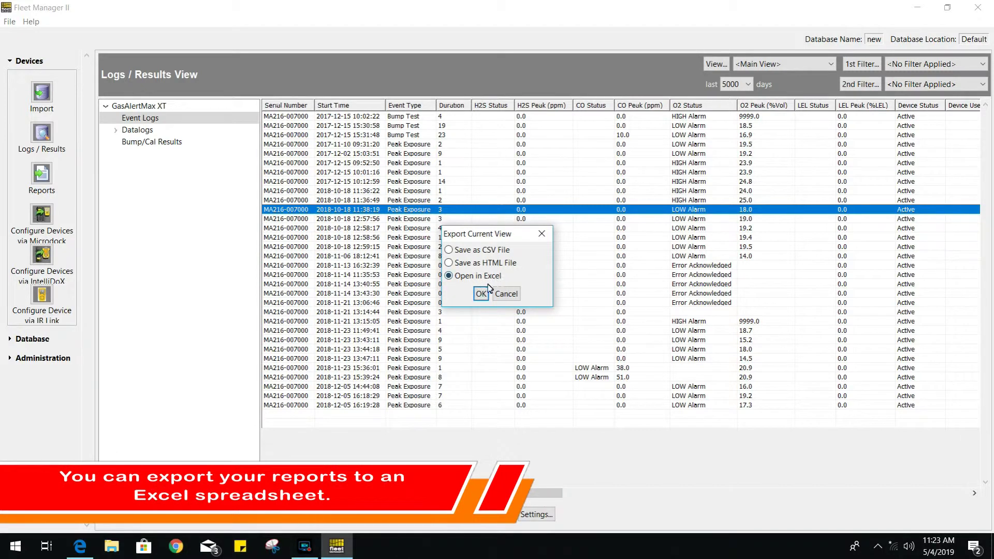
click(542, 234)
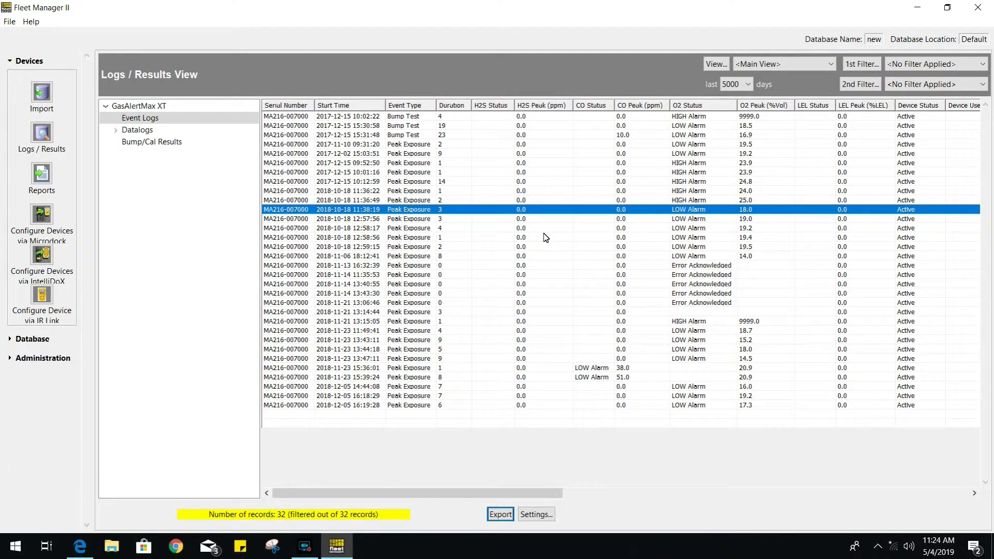
- Configure the GasAlertMax XT over IR and retrieve its settings (firmware 12_000, startup 'Max XT II')
click(38, 299)
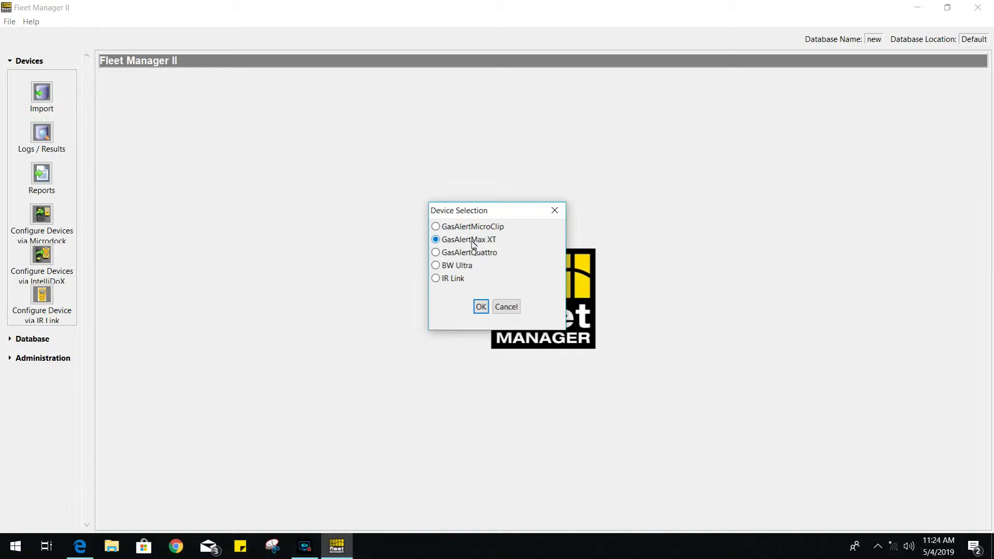
click(480, 309)
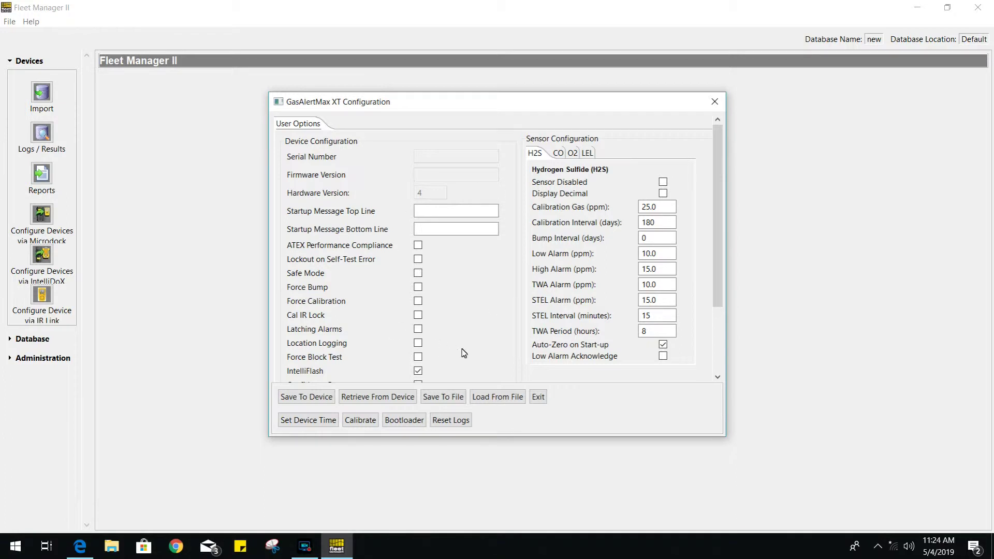
click(391, 397)
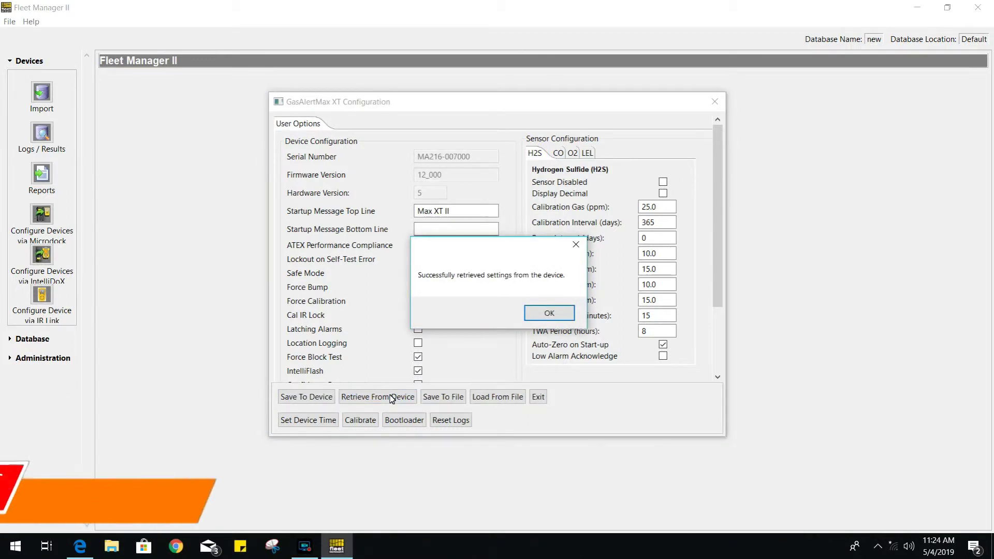
click(545, 317)
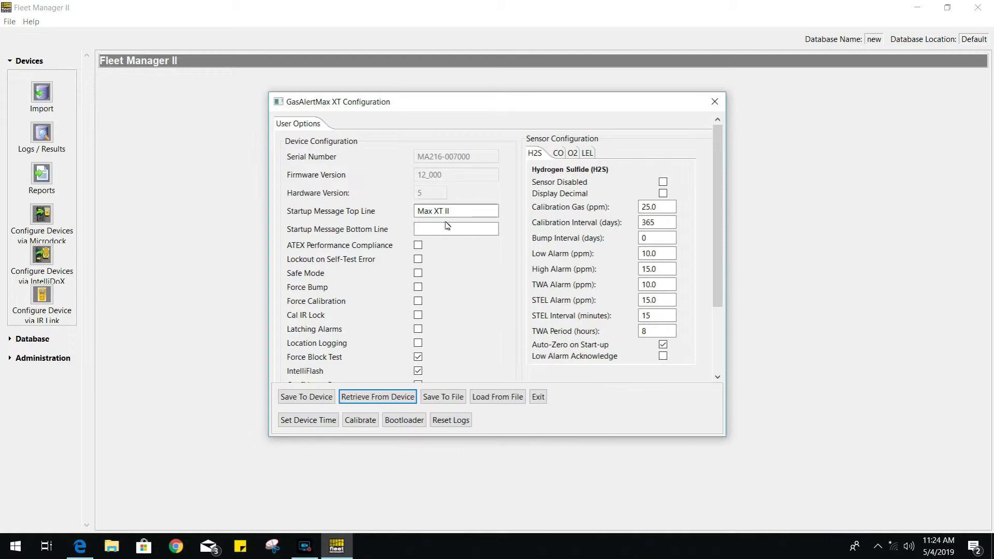
- Toggle Safe Mode on and off, then browse the CO, O2 and LEL sensor tabs back to H2S
scroll(447, 372, down, 1)
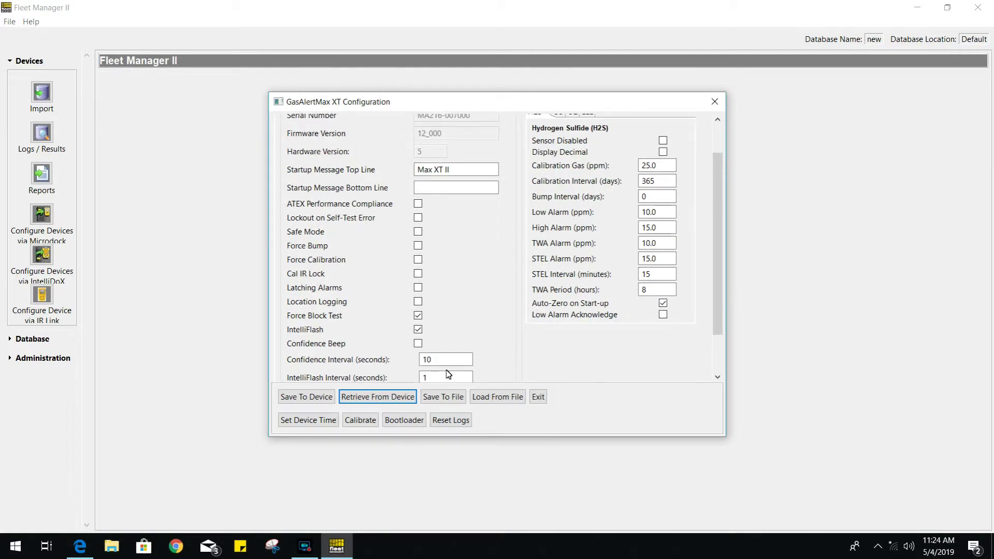
scroll(448, 373, up, 1)
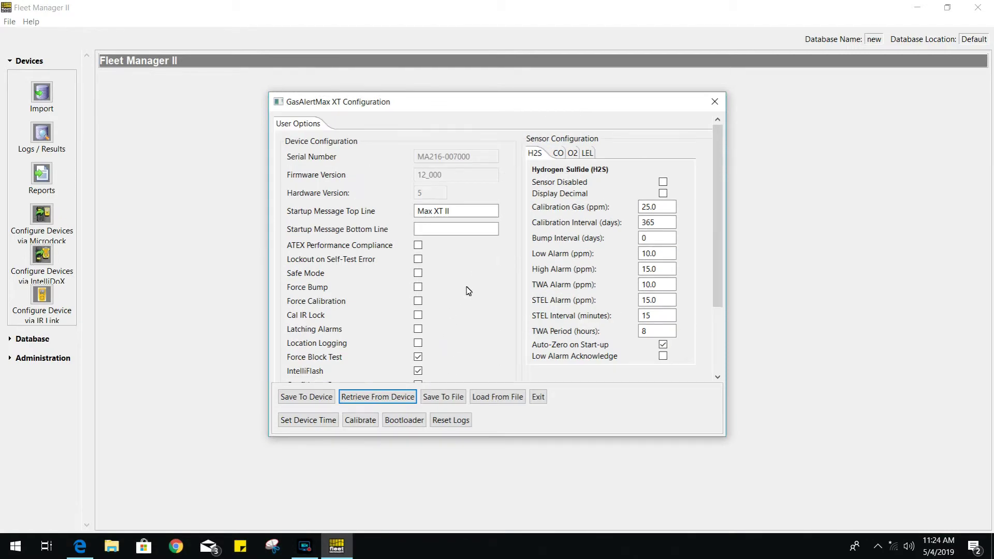
click(417, 272)
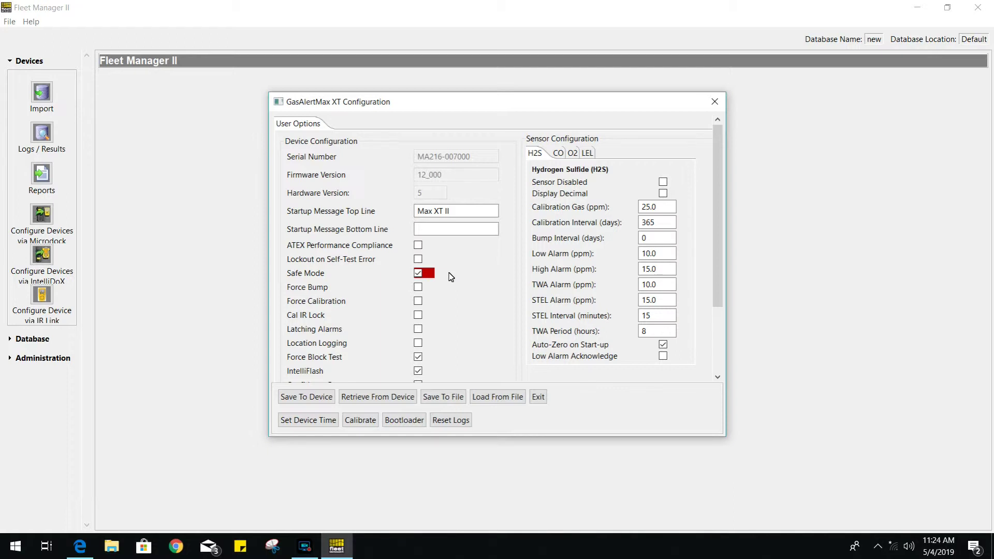
click(418, 274)
click(559, 153)
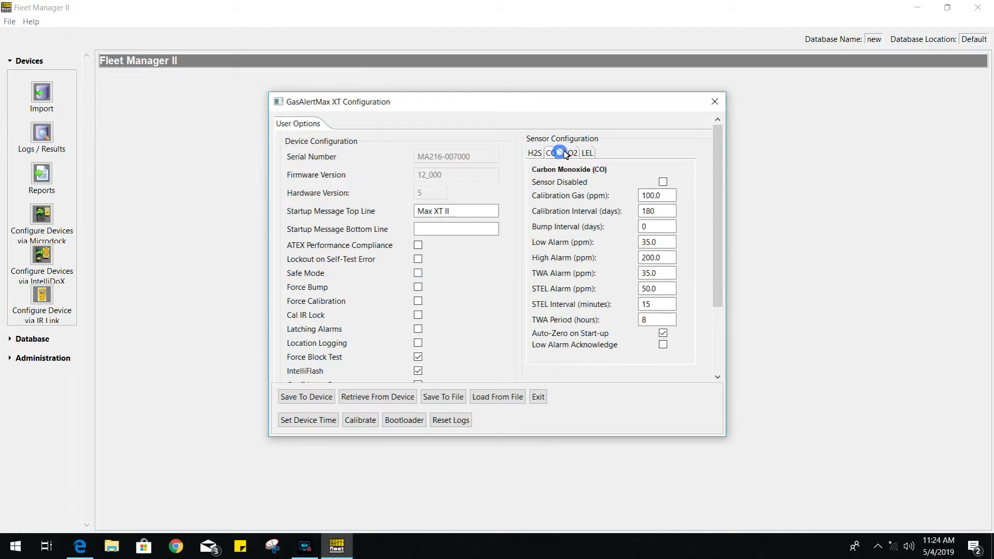
click(571, 153)
click(587, 153)
click(535, 153)
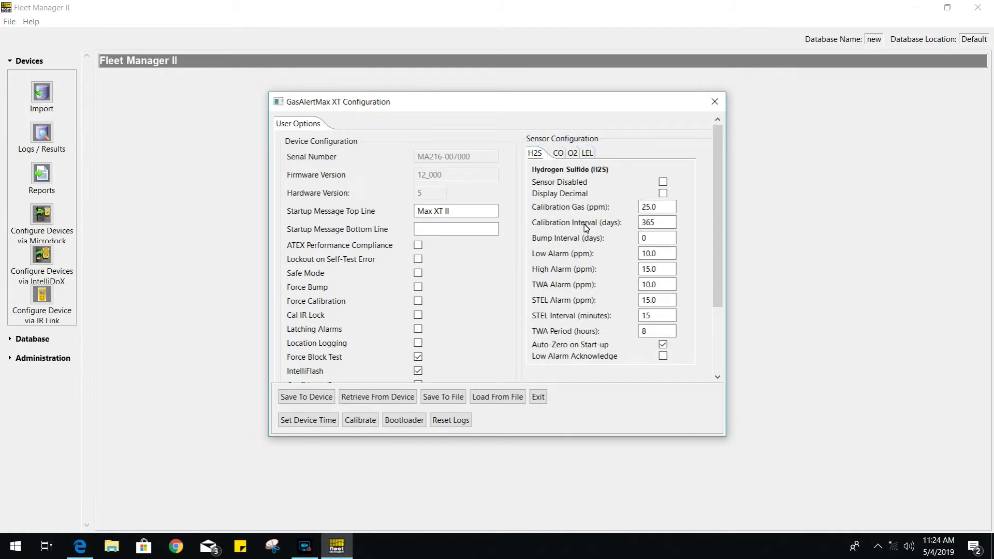
- Replace the H2S Calibration Interval 365 with 180 days
click(665, 207)
drag(666, 222, 609, 213)
key(End)
drag(673, 224, 617, 239)
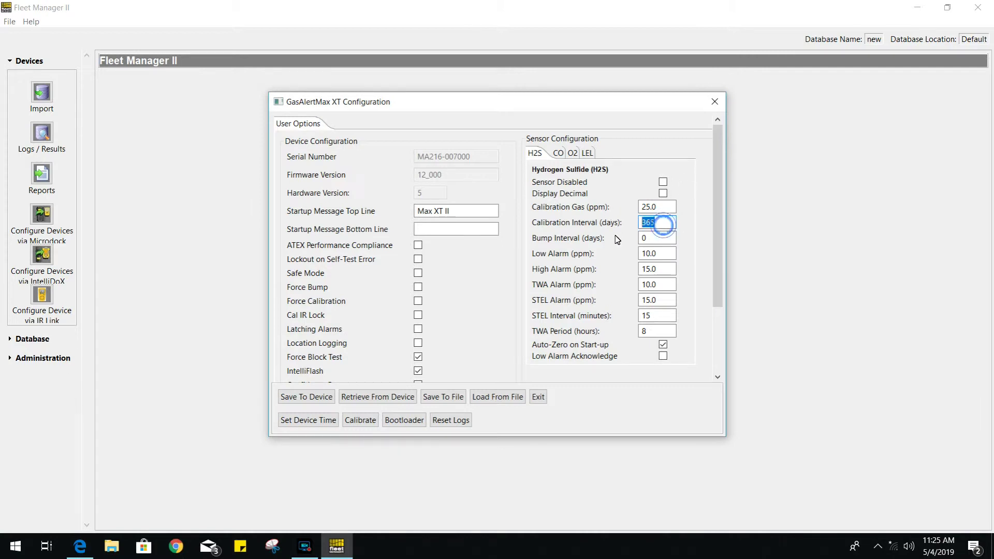
key(Num_Lock)
text(180)
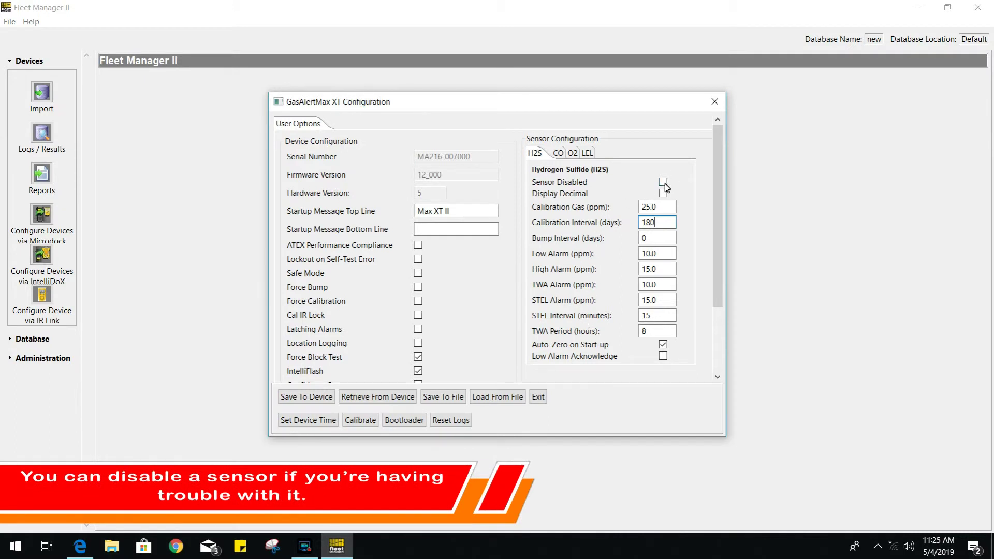
click(558, 153)
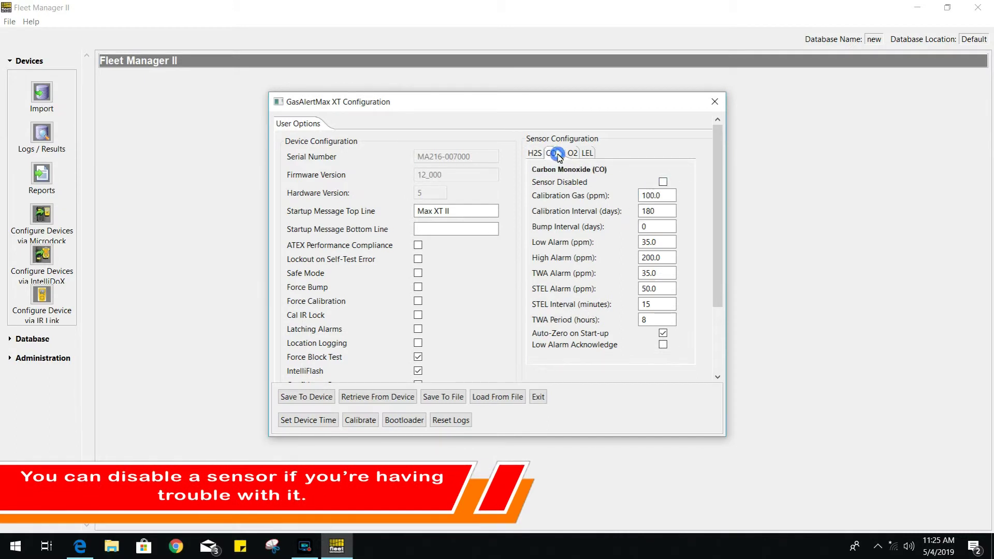
click(663, 183)
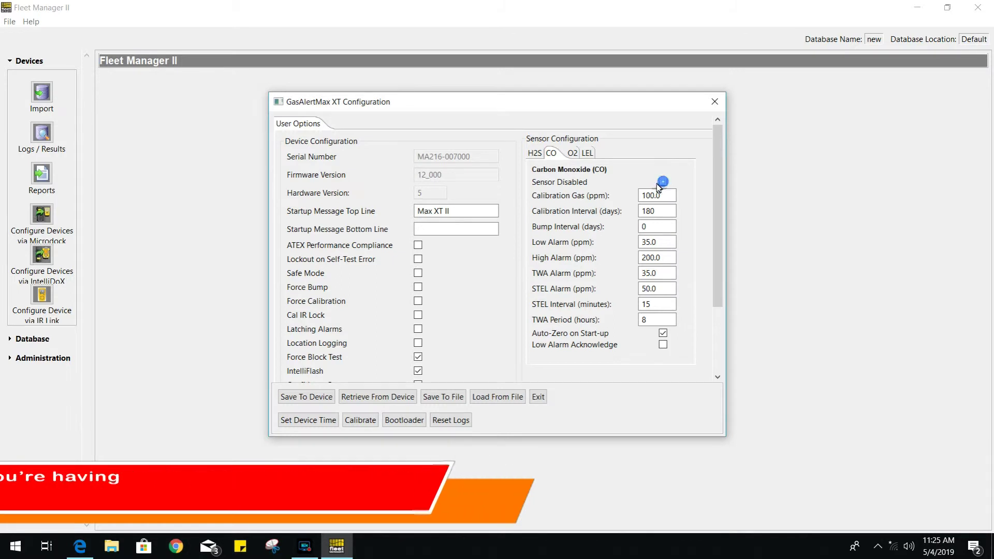
click(533, 153)
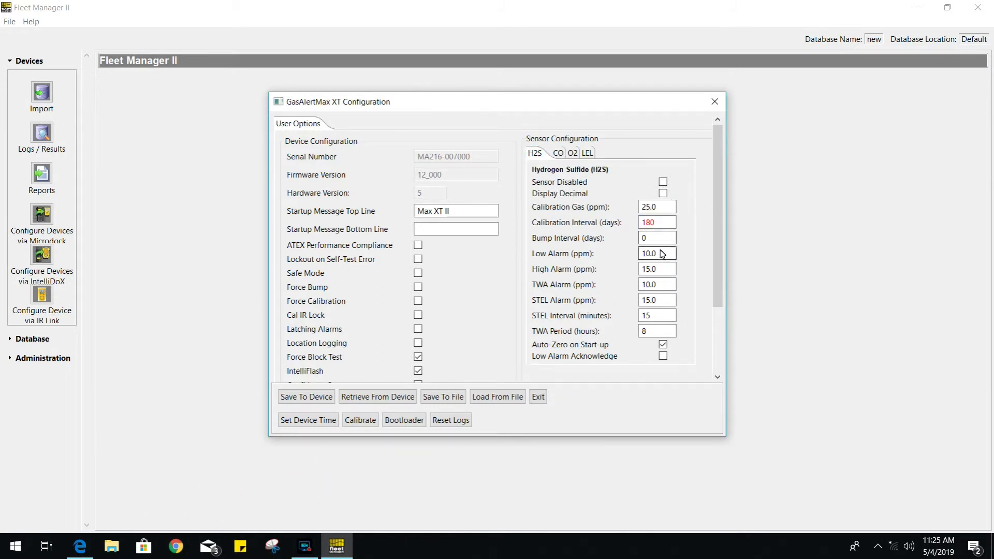
- Save the settings to the GasAlertMax XT, retrieve them again, and confirm Calibration Interval reads 180
click(330, 397)
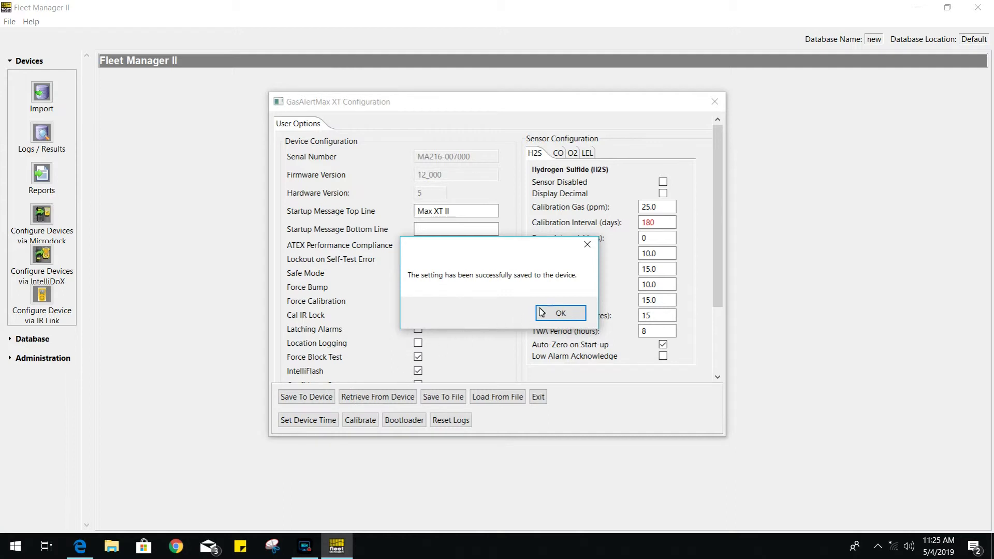
click(559, 316)
click(394, 397)
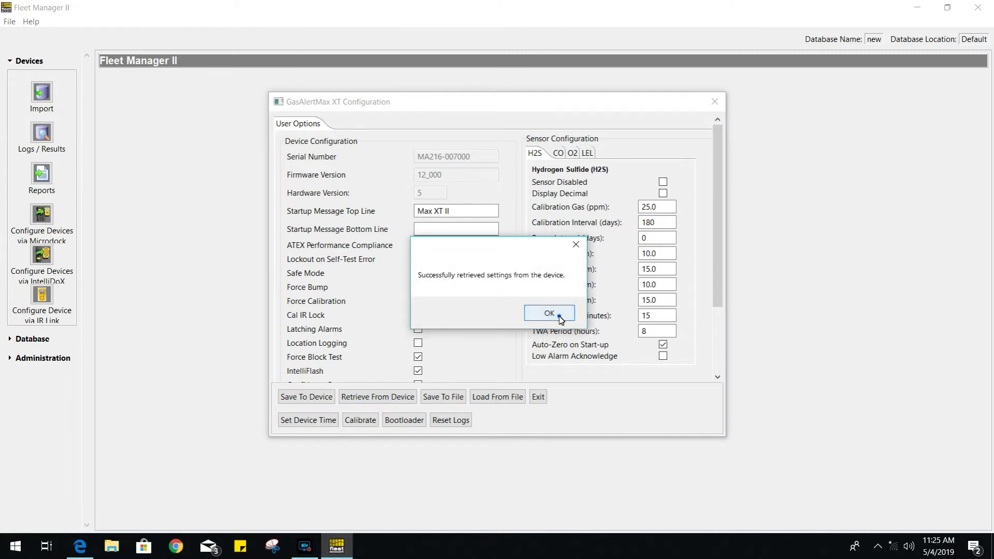
click(559, 317)
click(665, 222)
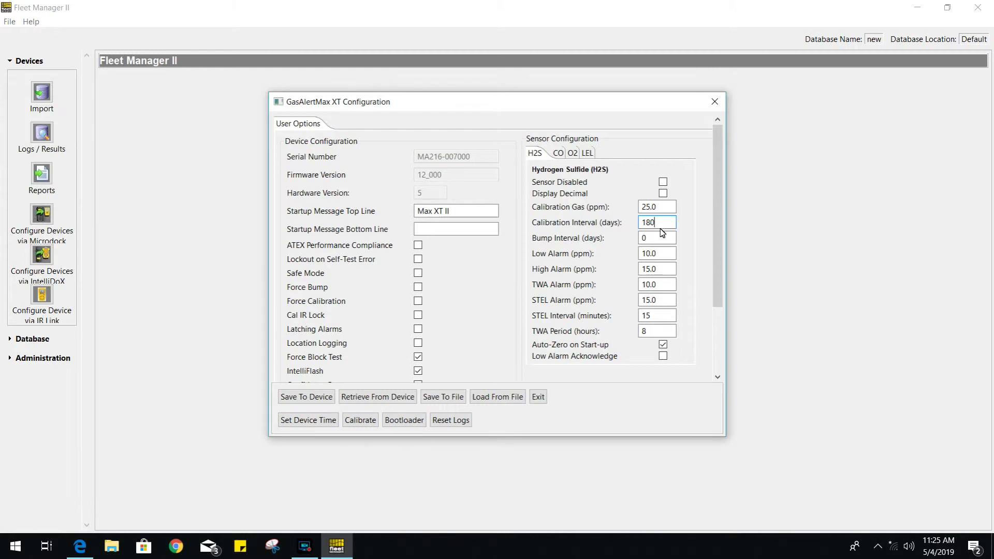
- Send MXTF_12_000_bootloadable.bin through the Bootloader, close it, and check the firmware version
click(413, 421)
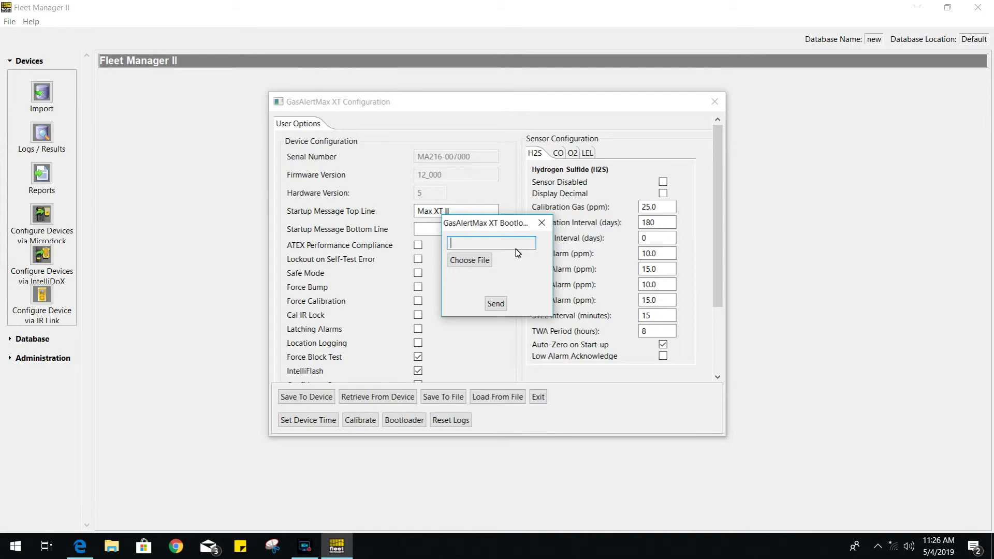
click(469, 260)
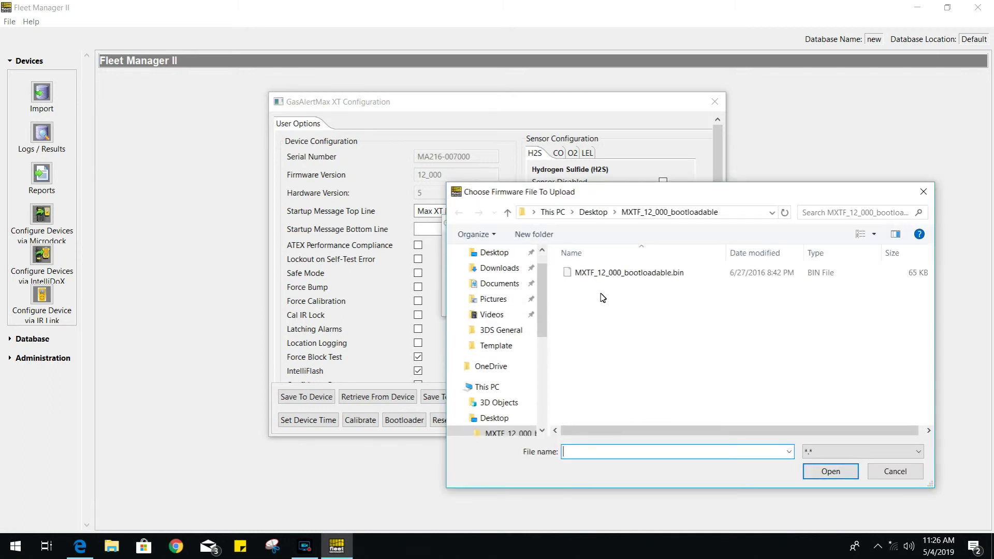
double_click(616, 271)
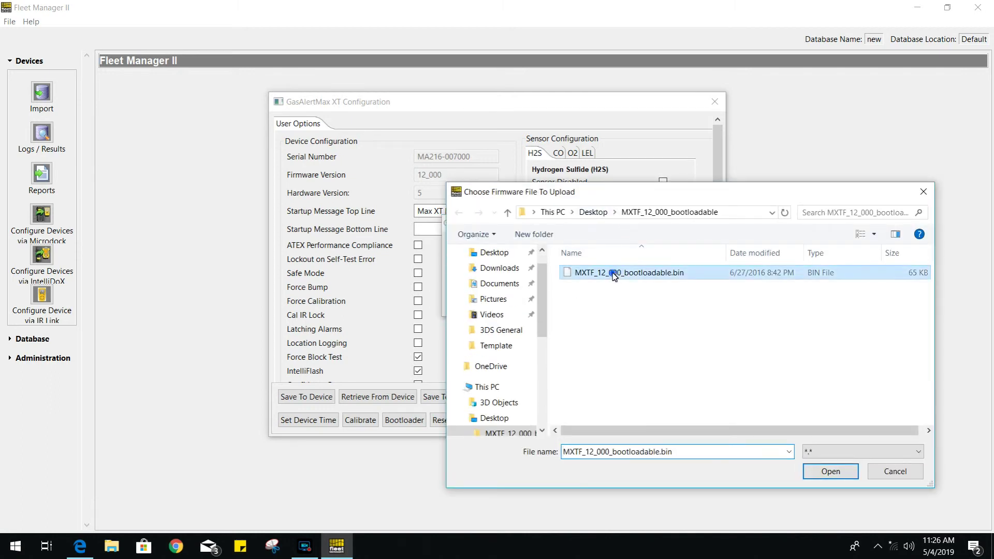
click(496, 304)
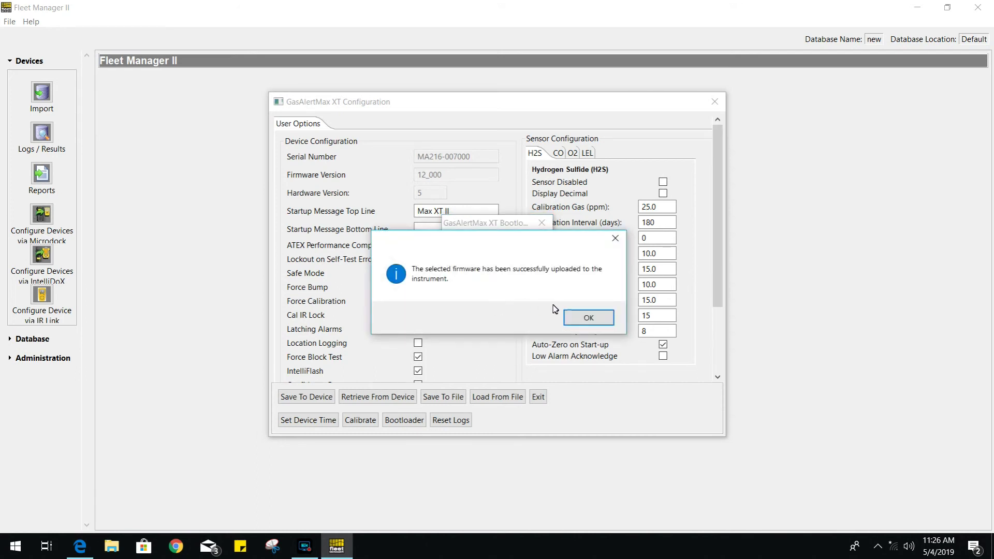
click(589, 319)
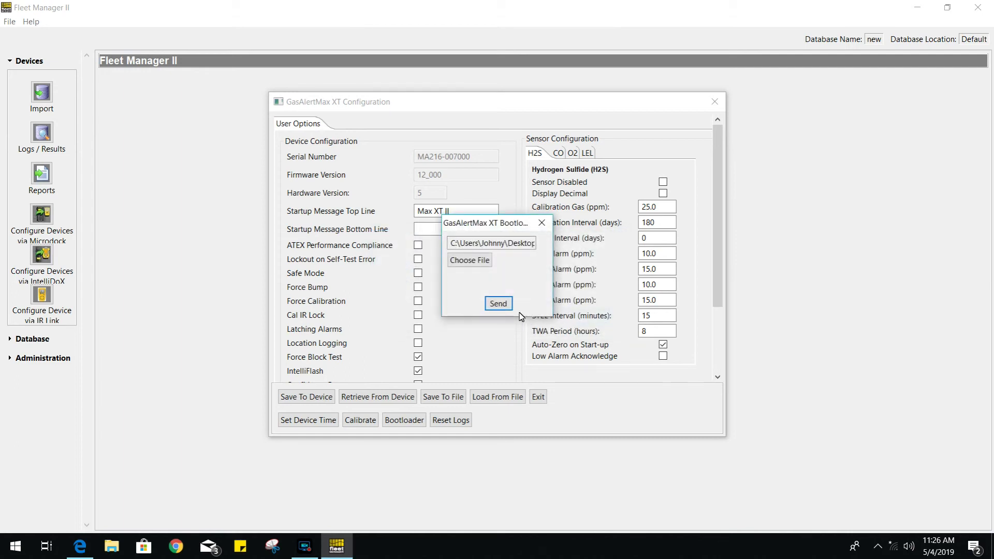
click(542, 224)
click(542, 224)
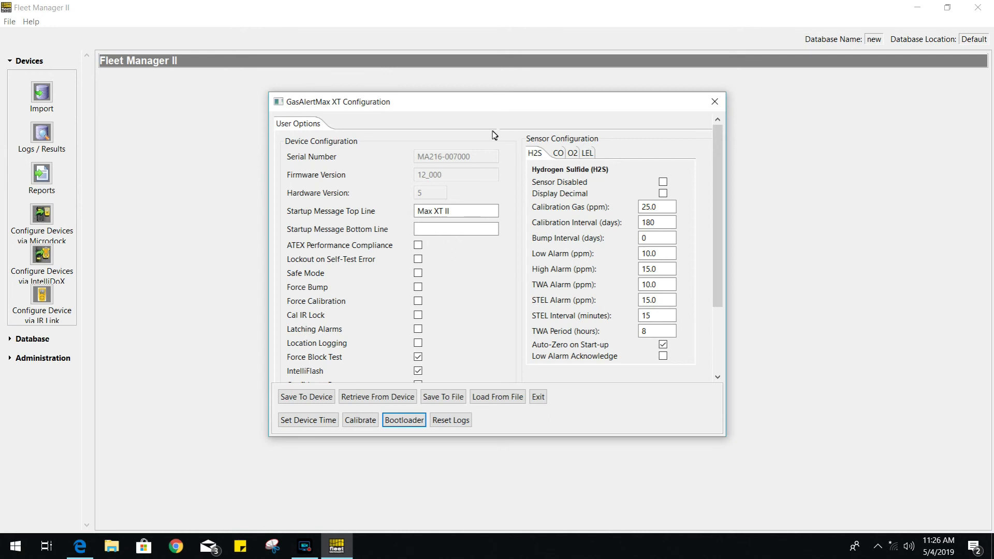
click(415, 175)
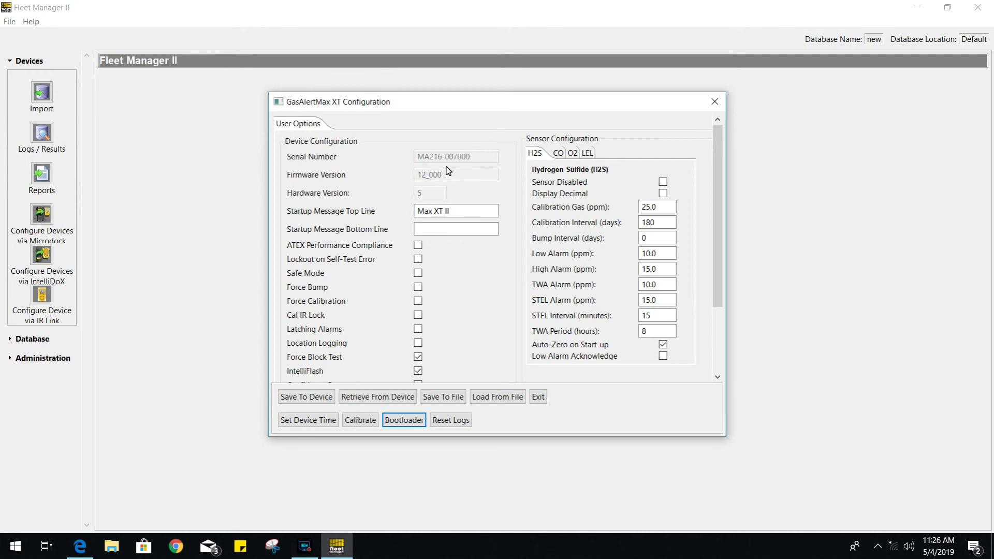